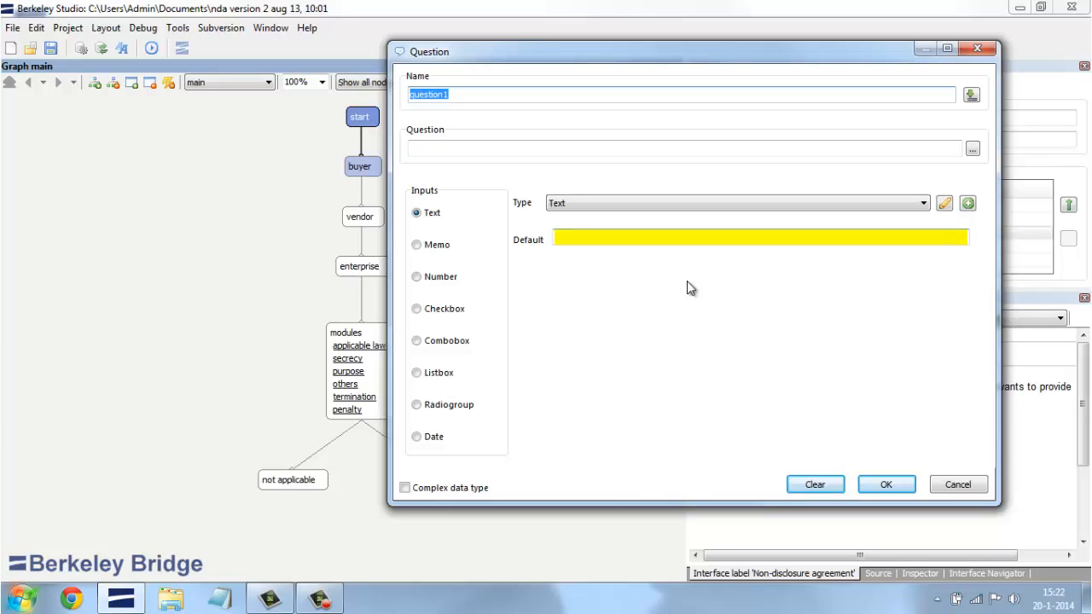
Set the default value of the text question to "Answer".
click(681, 238)
text(Answer)
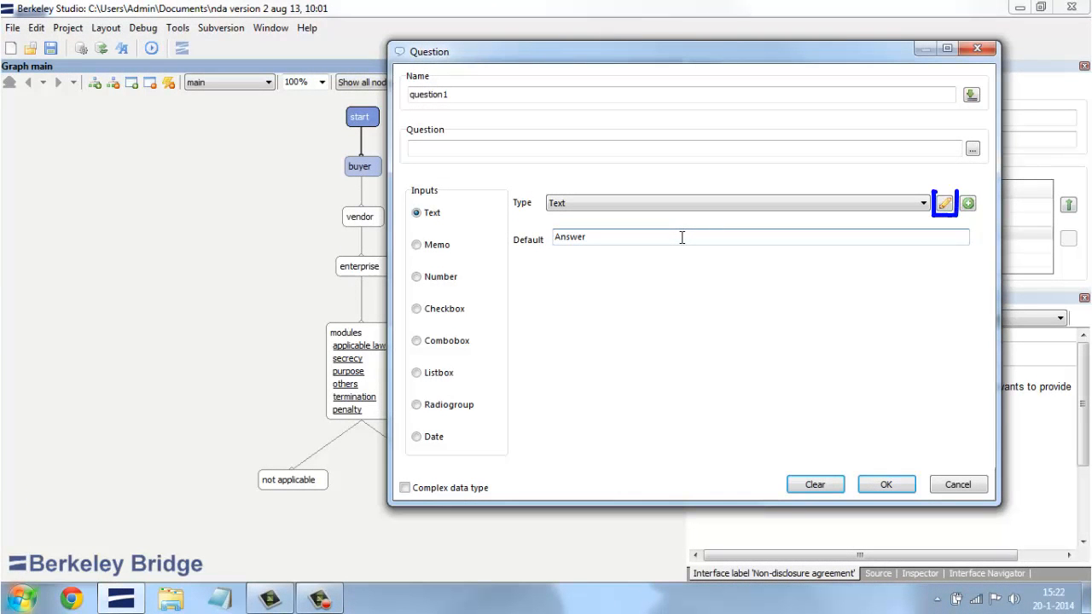
Try the Not null option in the Text data type's settings and discard the change.
click(947, 205)
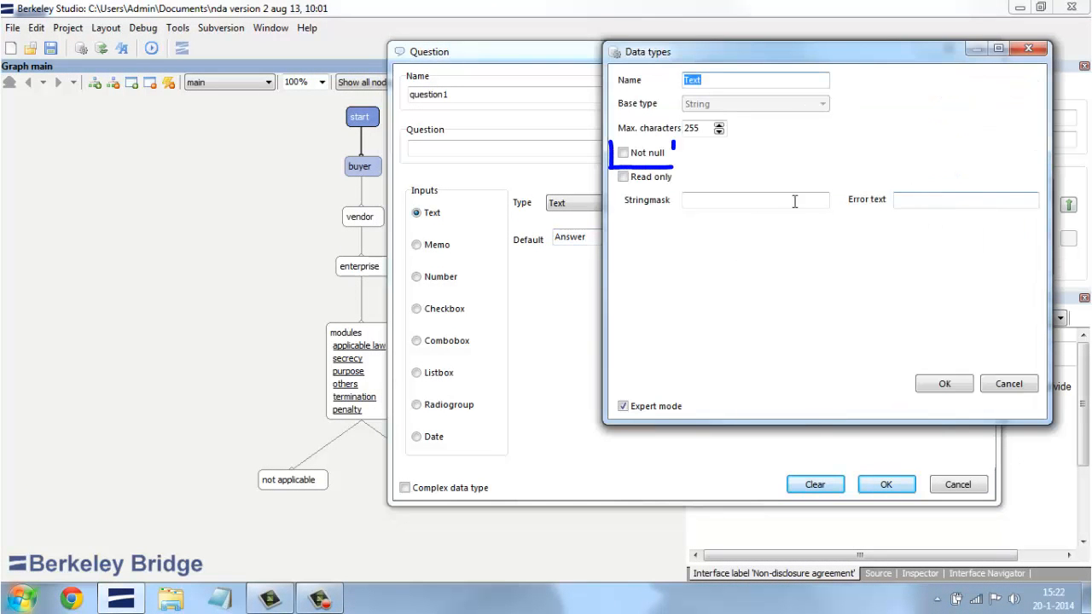
click(648, 154)
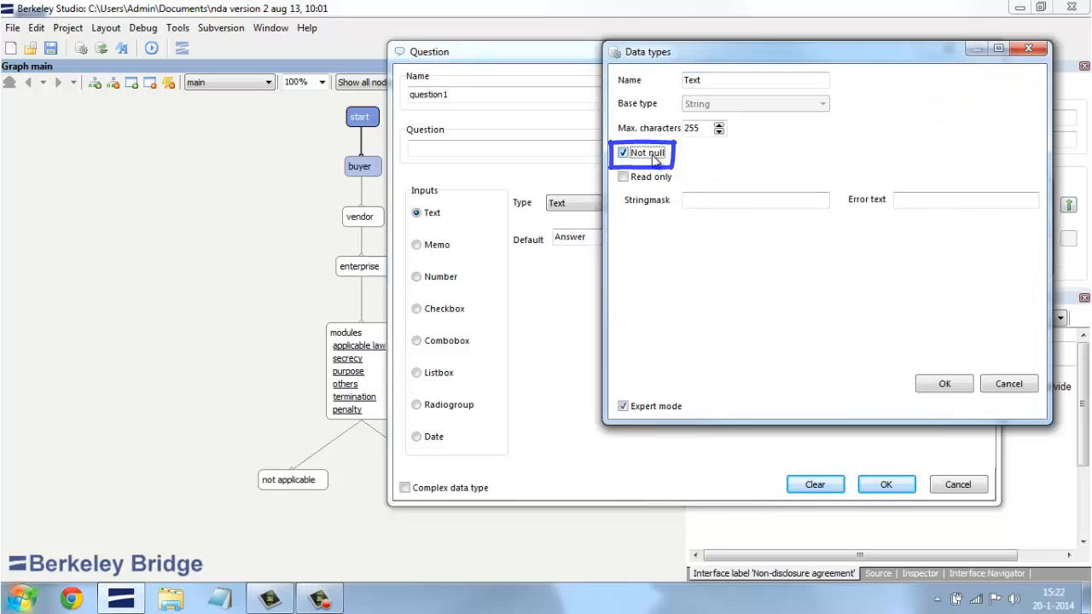
click(1008, 384)
click(995, 381)
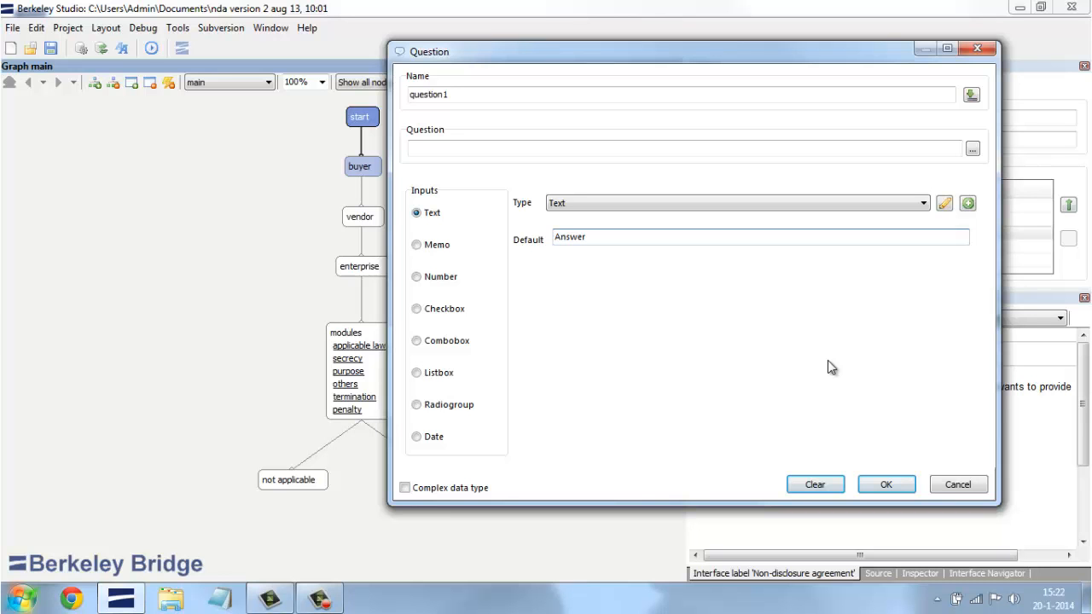
Choose the Email data type for the question and set its error text to "The e-mail is invalid!".
click(719, 212)
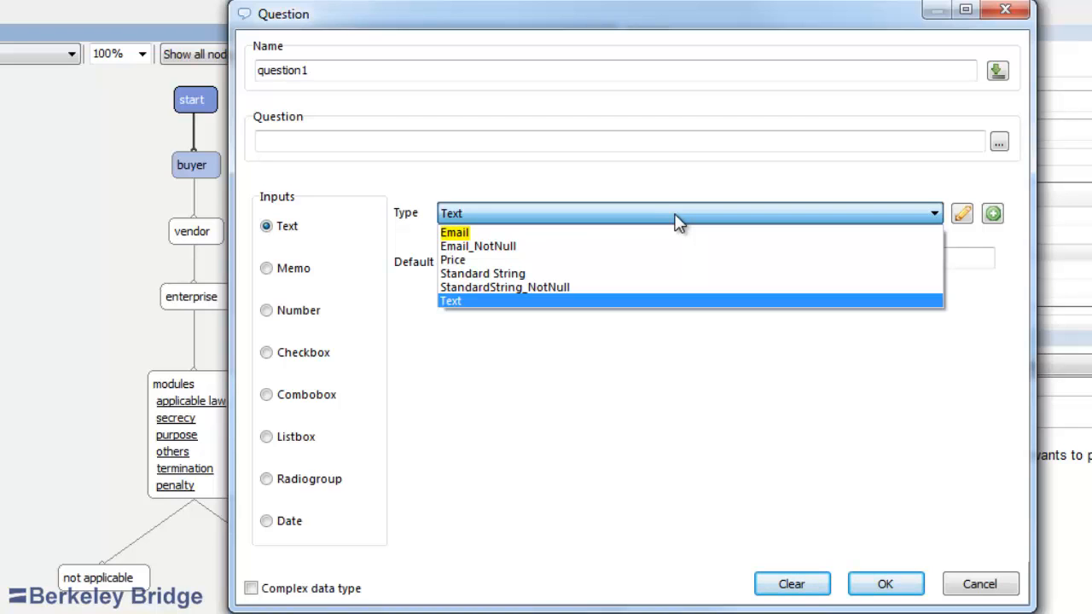
click(668, 234)
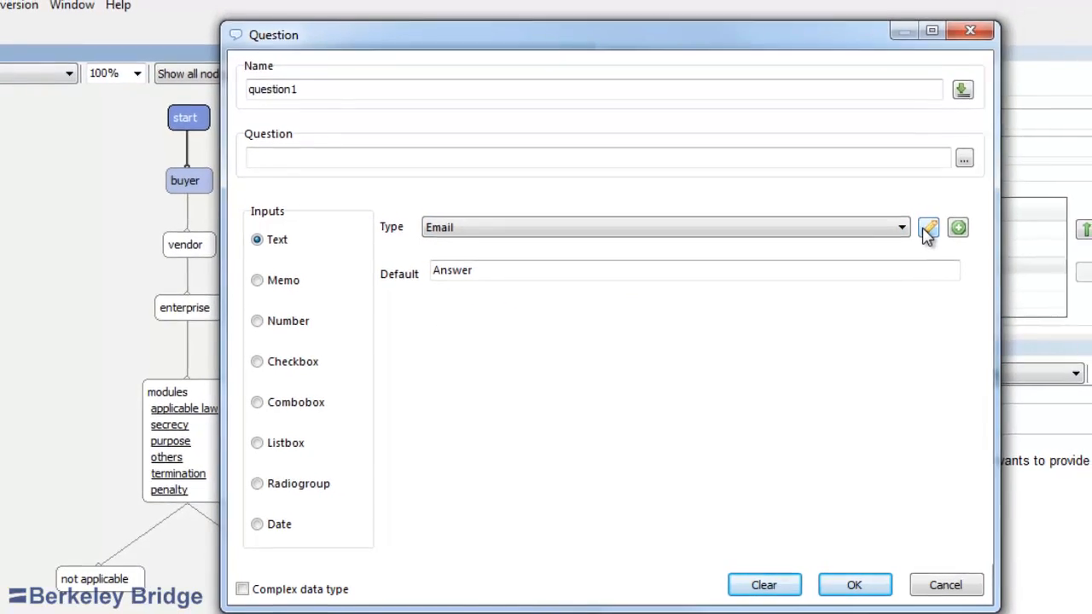
click(961, 213)
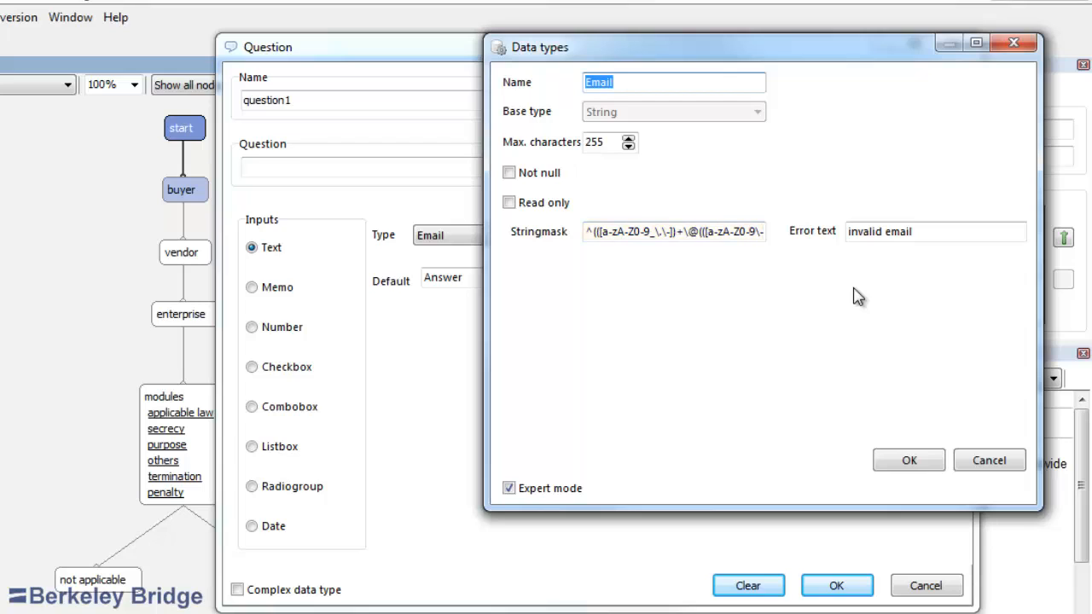
drag(918, 232, 742, 237)
text(T)
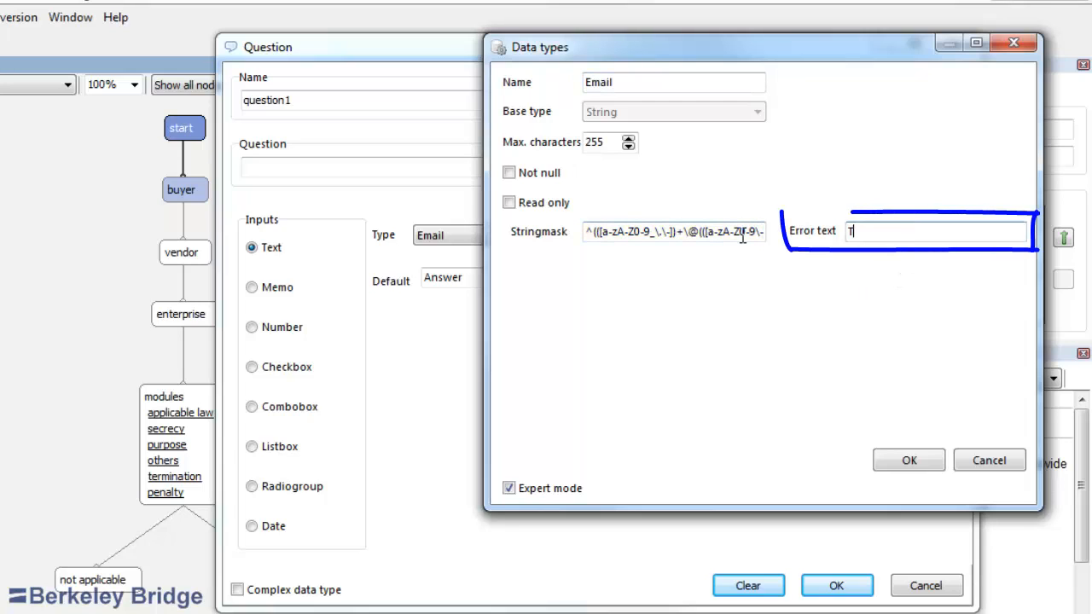
text(he e-mail is invalid!)
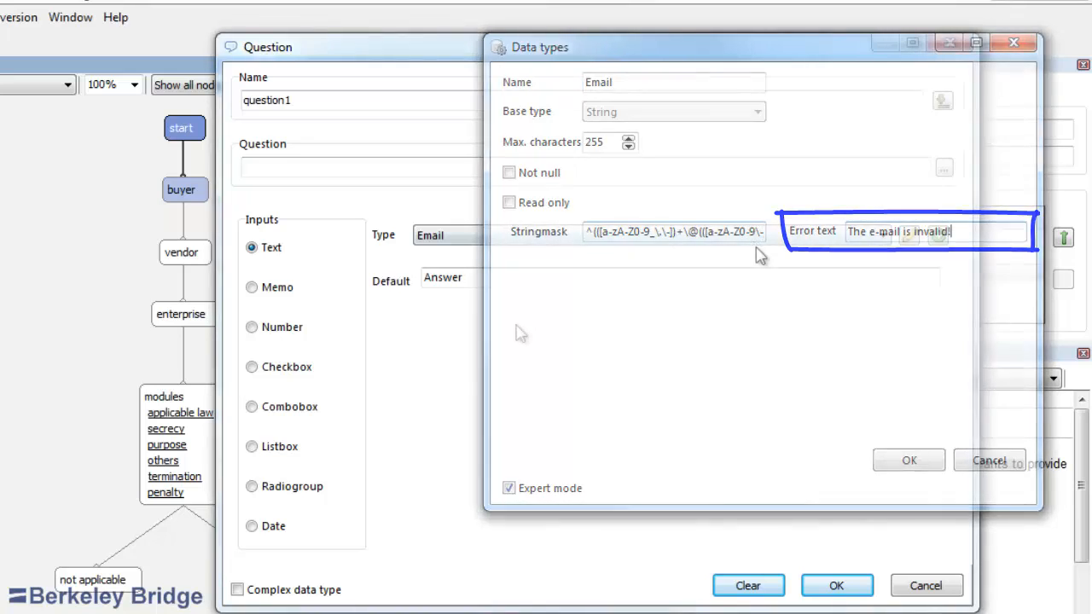
key(Return)
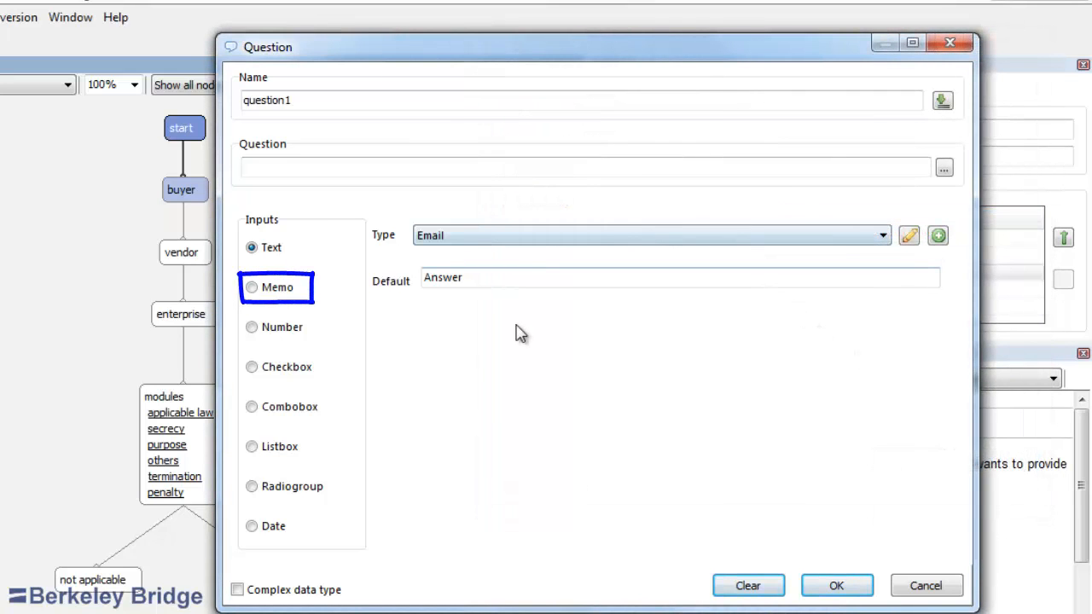
Switch the question's input to Memo and replace the text of the normal memo example with "I can edit this!".
click(284, 291)
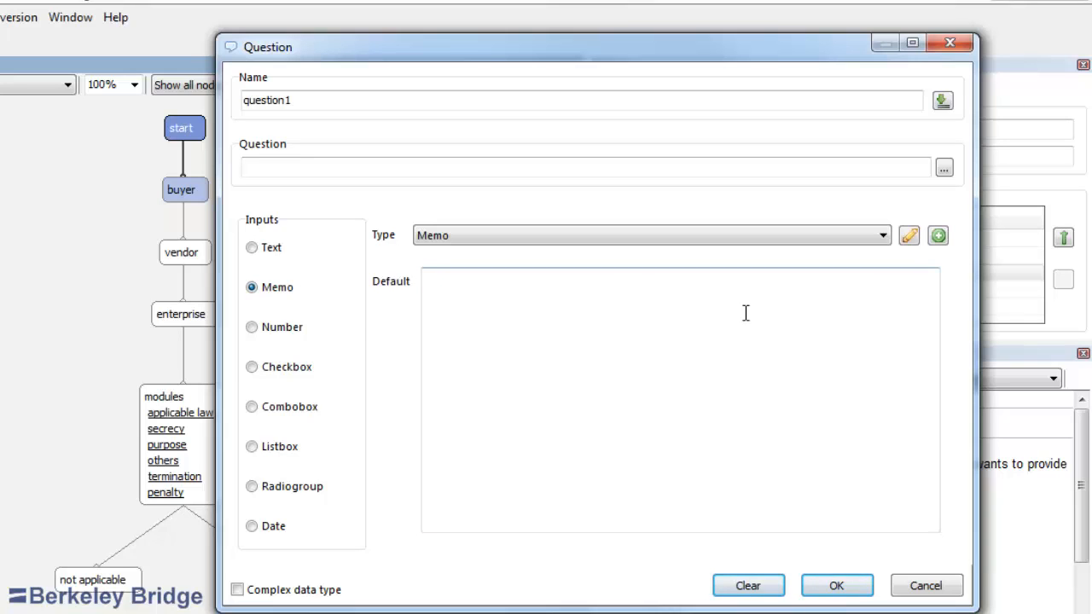
click(890, 243)
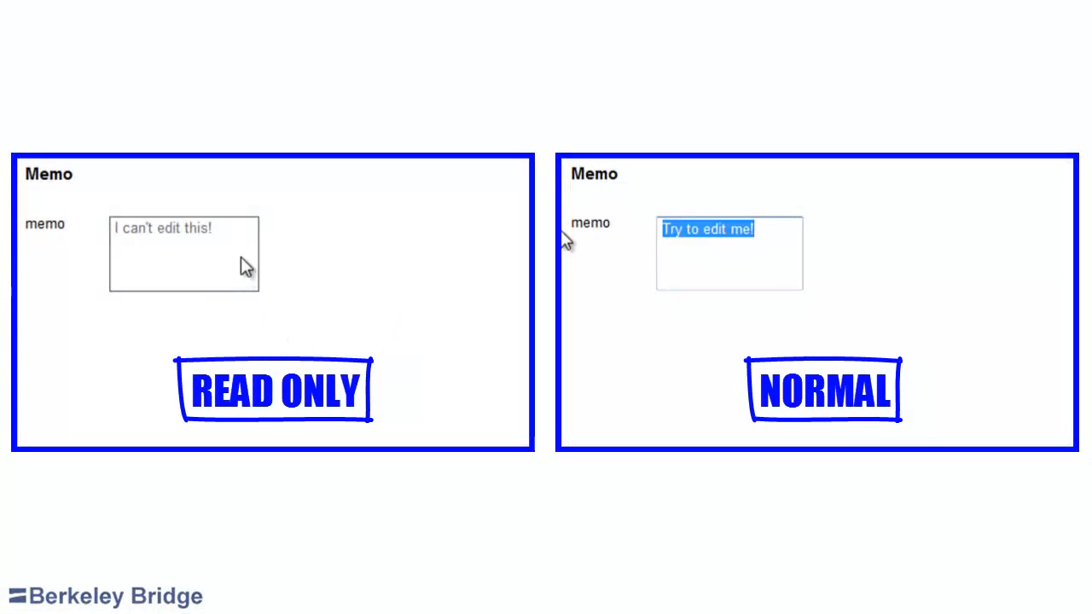
text(I can e)
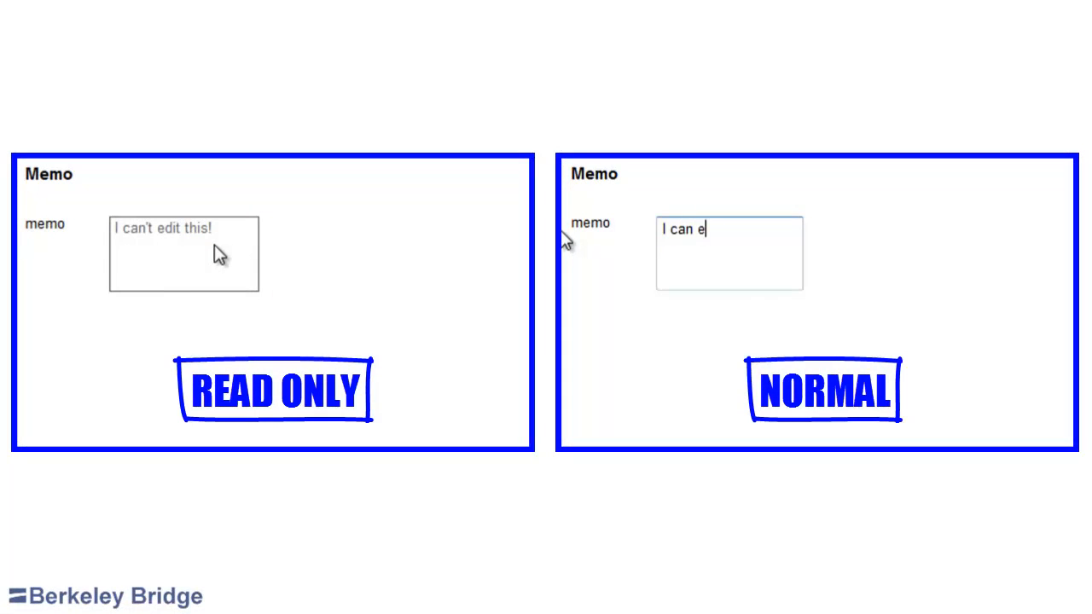
text(dit this!)
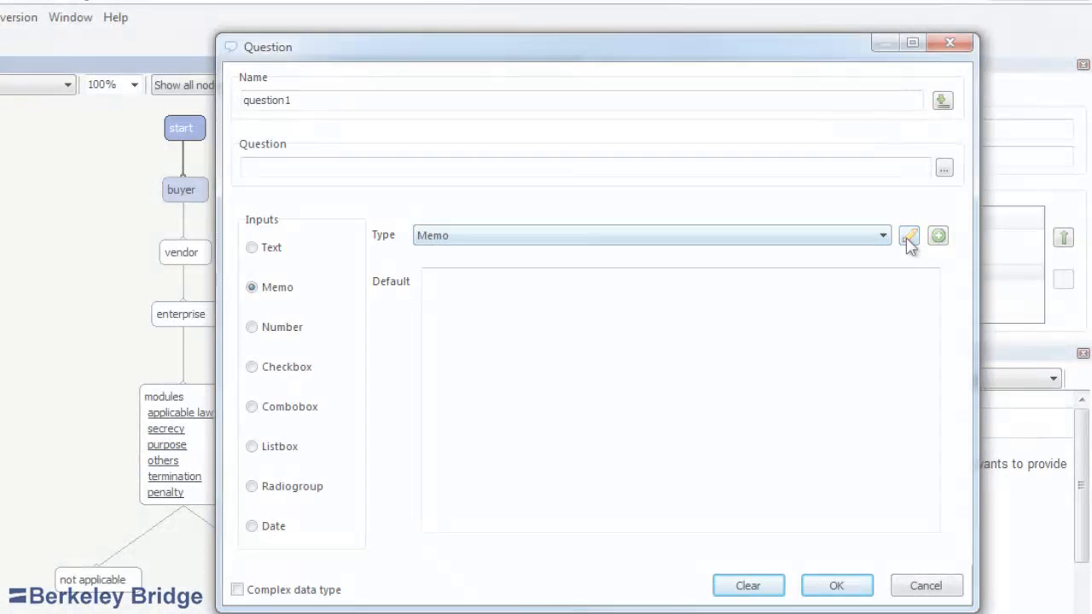
Try the Read only option in the Memo data type's settings and discard the change.
click(908, 237)
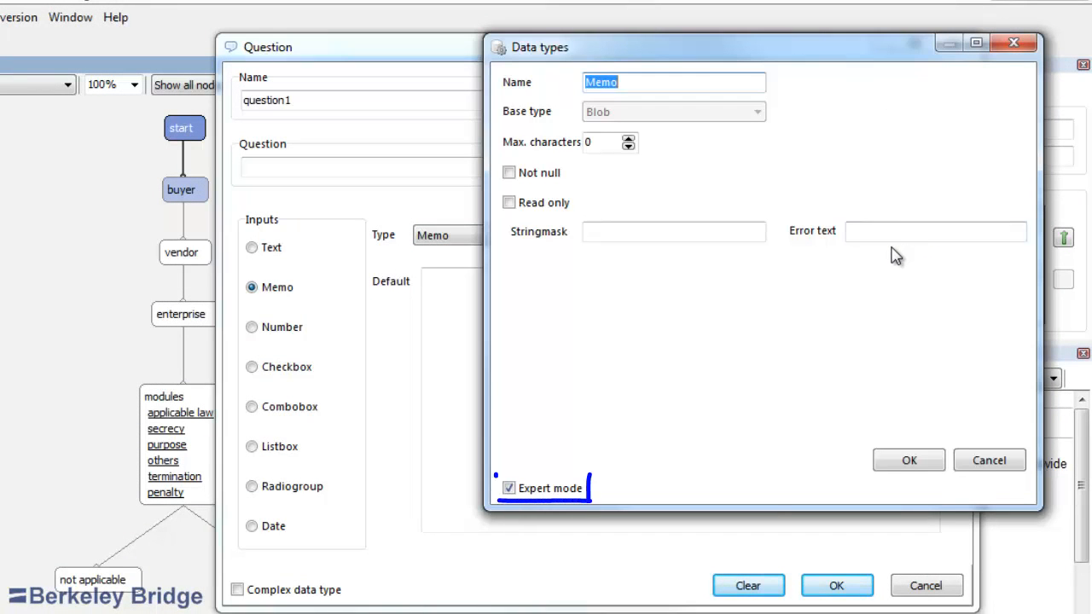
click(559, 205)
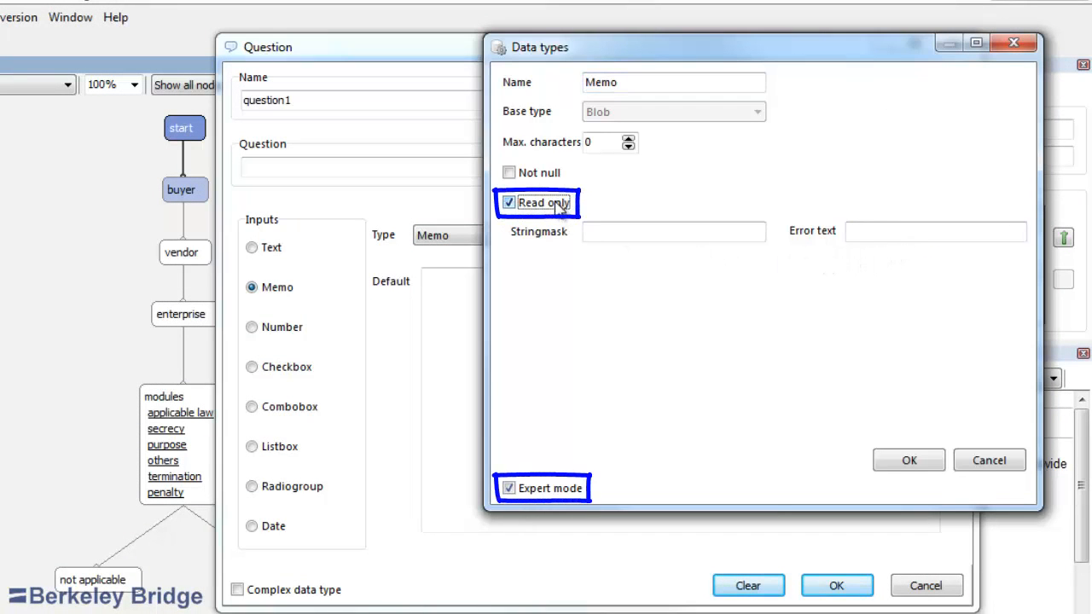
click(559, 205)
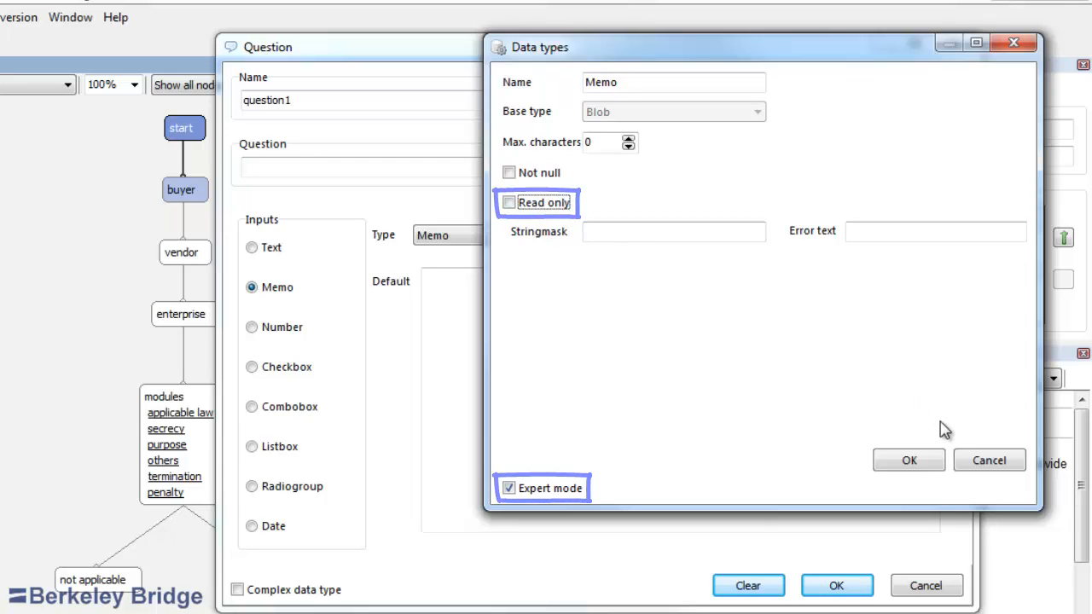
click(981, 462)
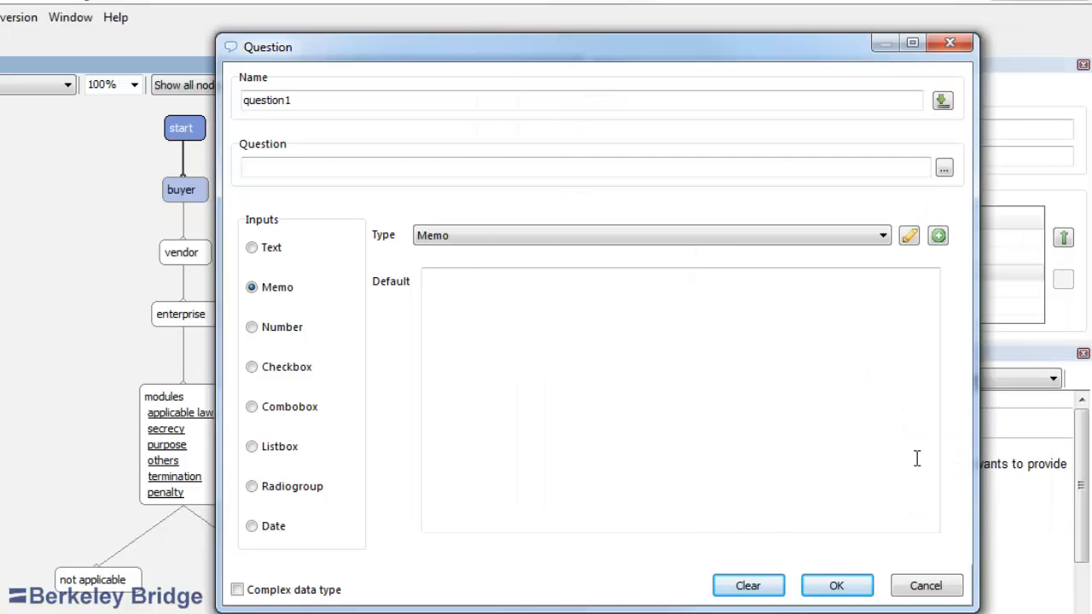
Switch the question's input to Number and keep the plain Number data type.
click(303, 332)
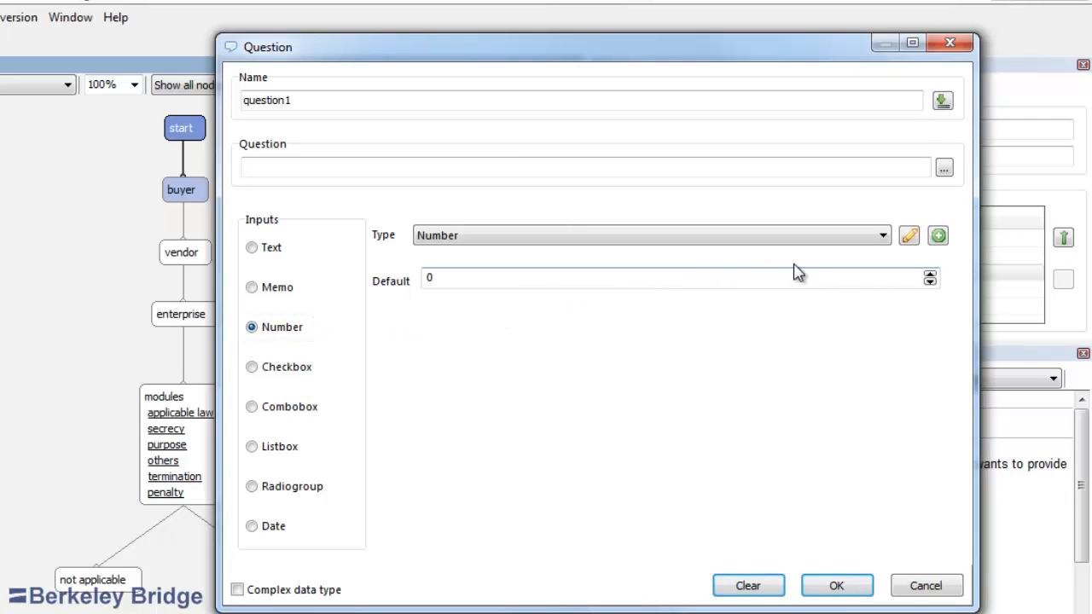
click(807, 242)
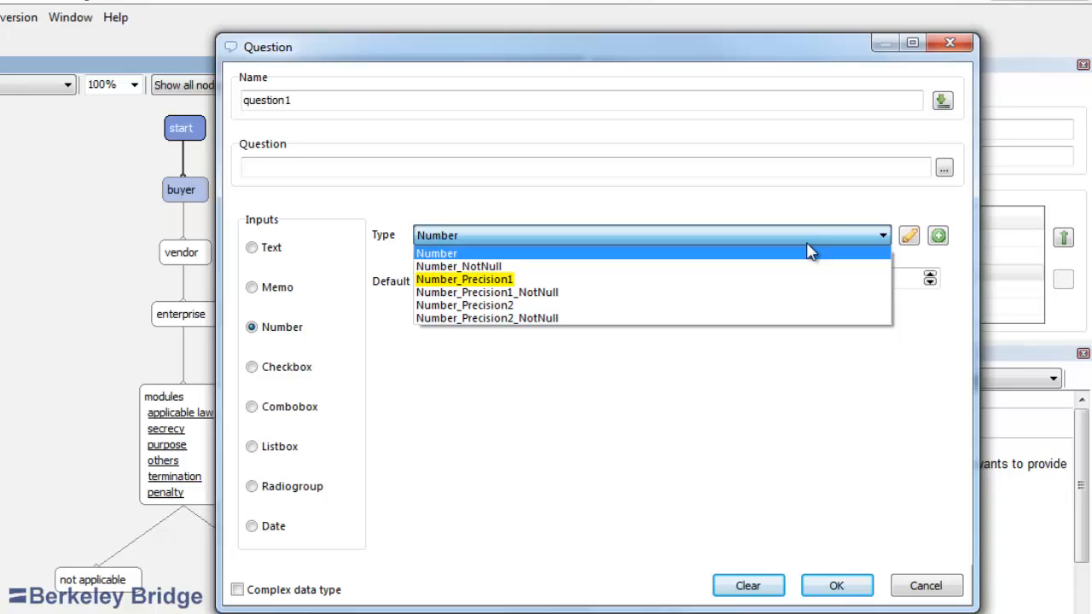
click(817, 253)
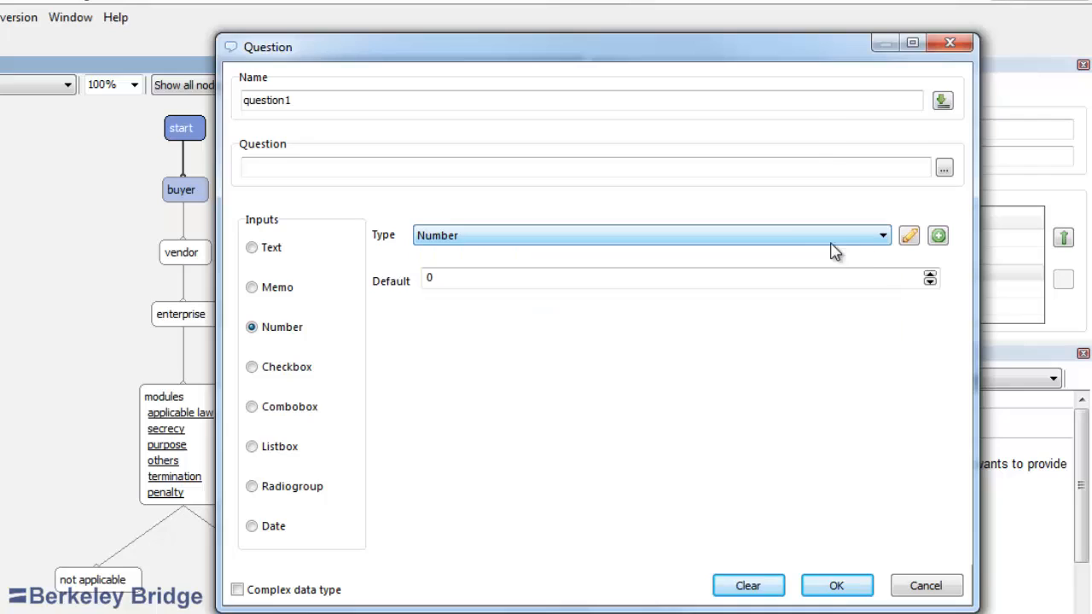
Review the Number data type's settings, including precision and minimum and maximum limits, without changing them.
click(909, 236)
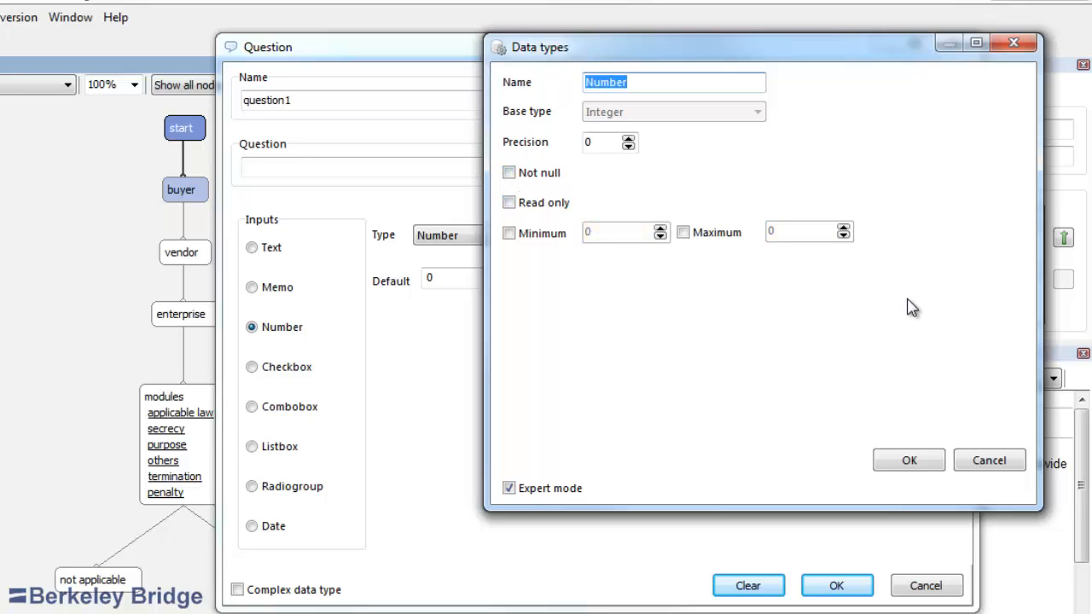
click(988, 459)
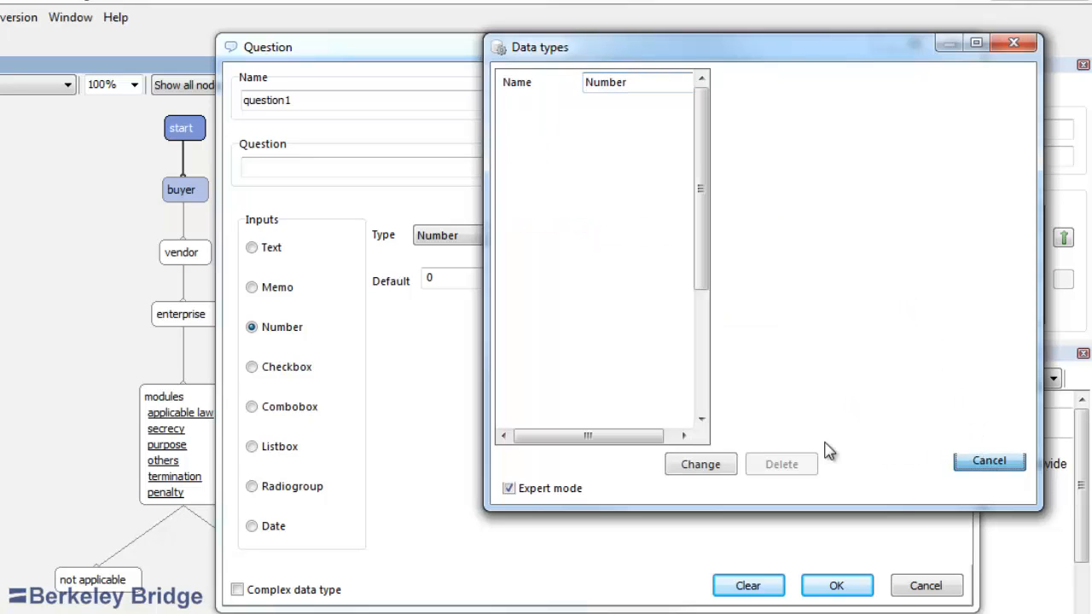
key(Escape)
Make the question a Checkbox with the text "I like decision trees!" and have it ticked by default.
click(298, 372)
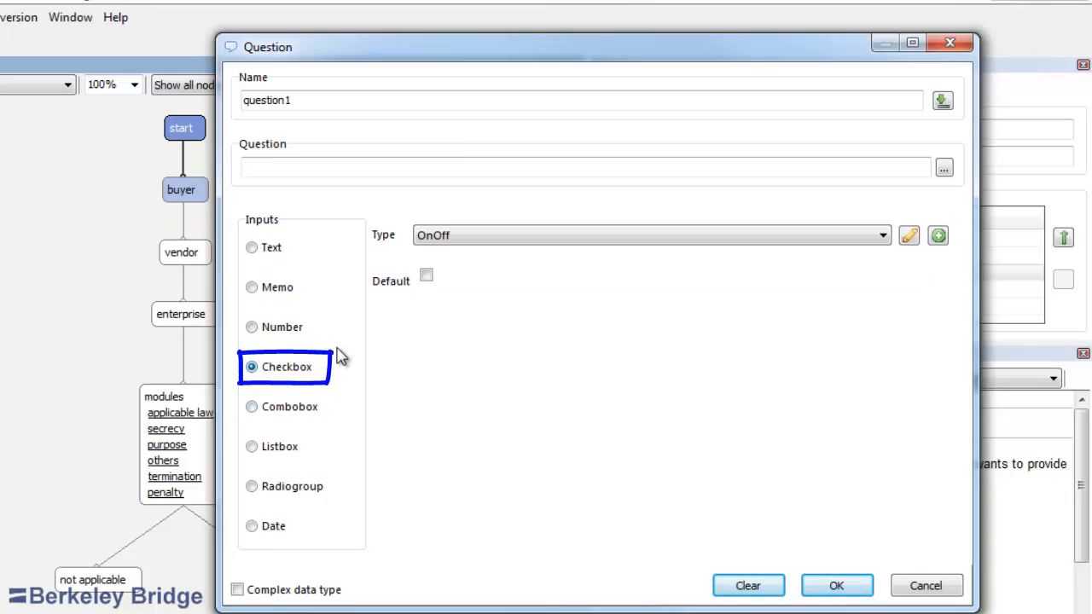
click(341, 167)
text(I like decision trees!)
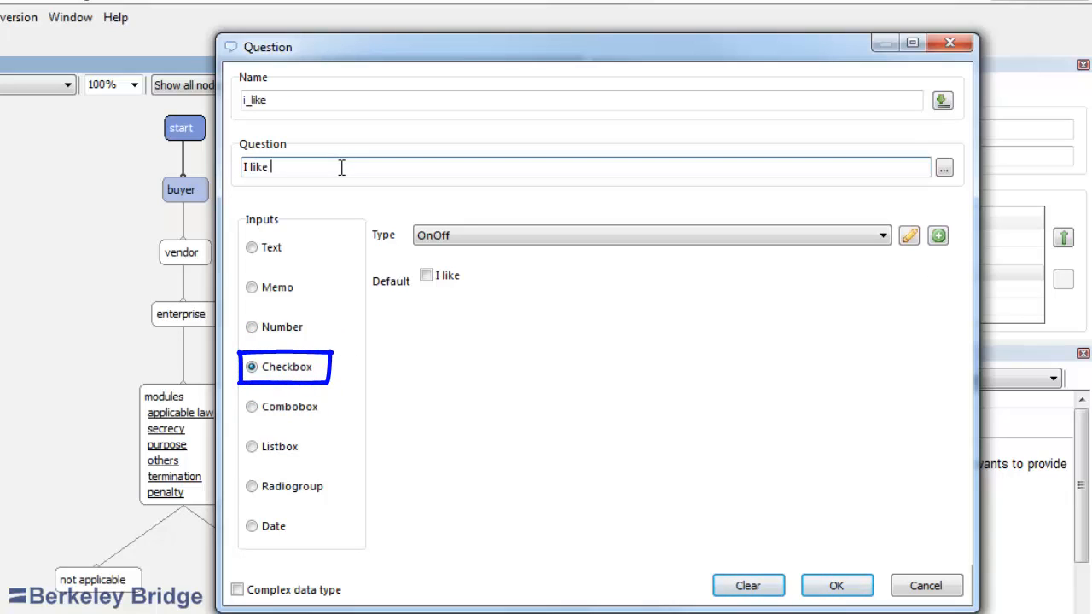
click(423, 277)
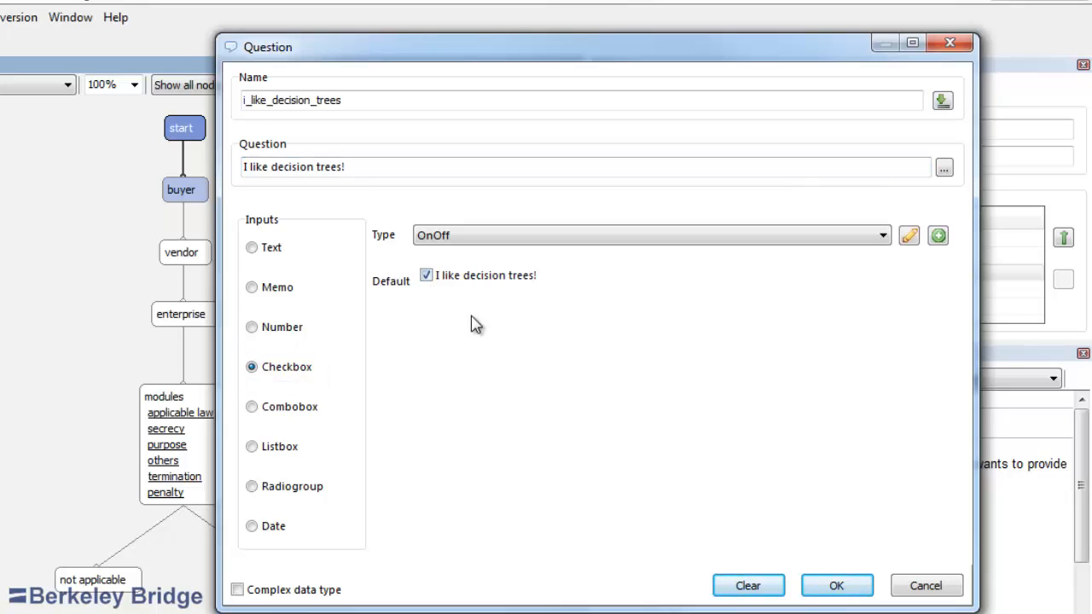
Switch the question's input to Combobox, select the court data type and view its default choices.
click(282, 408)
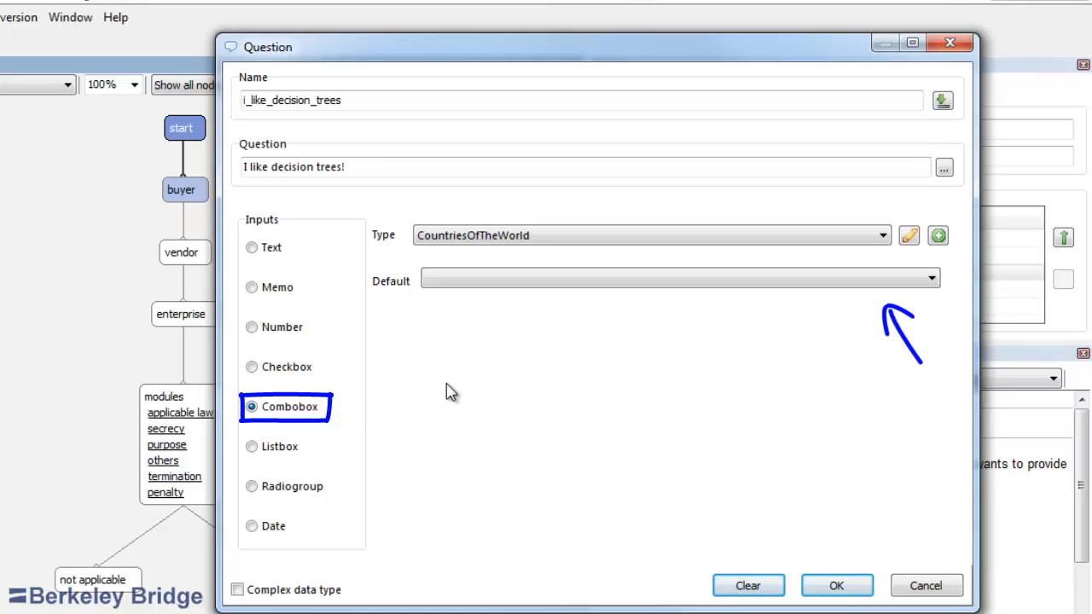
click(541, 238)
click(541, 279)
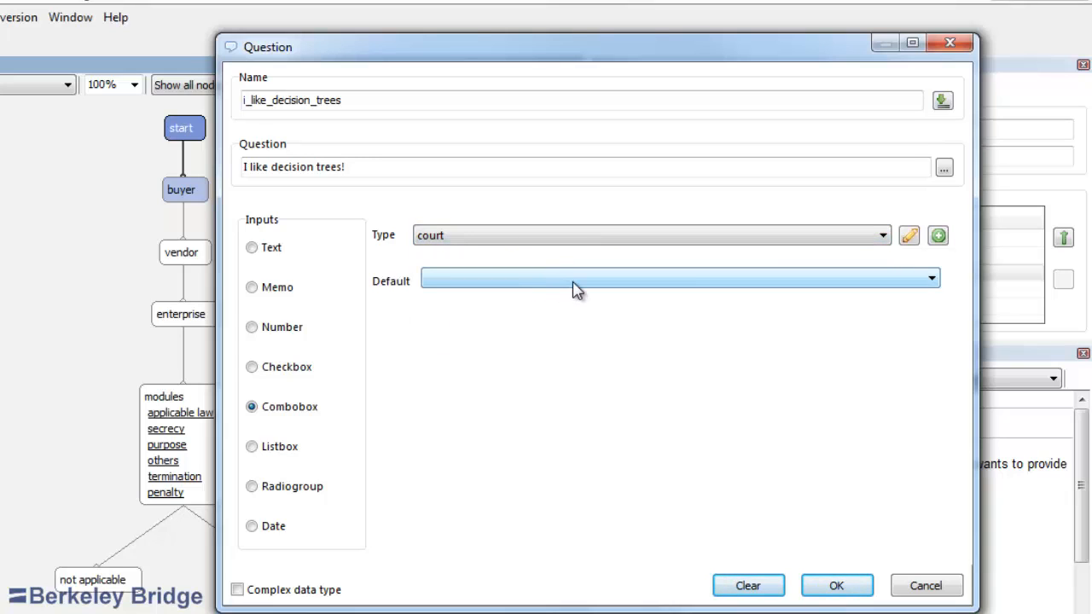
click(572, 282)
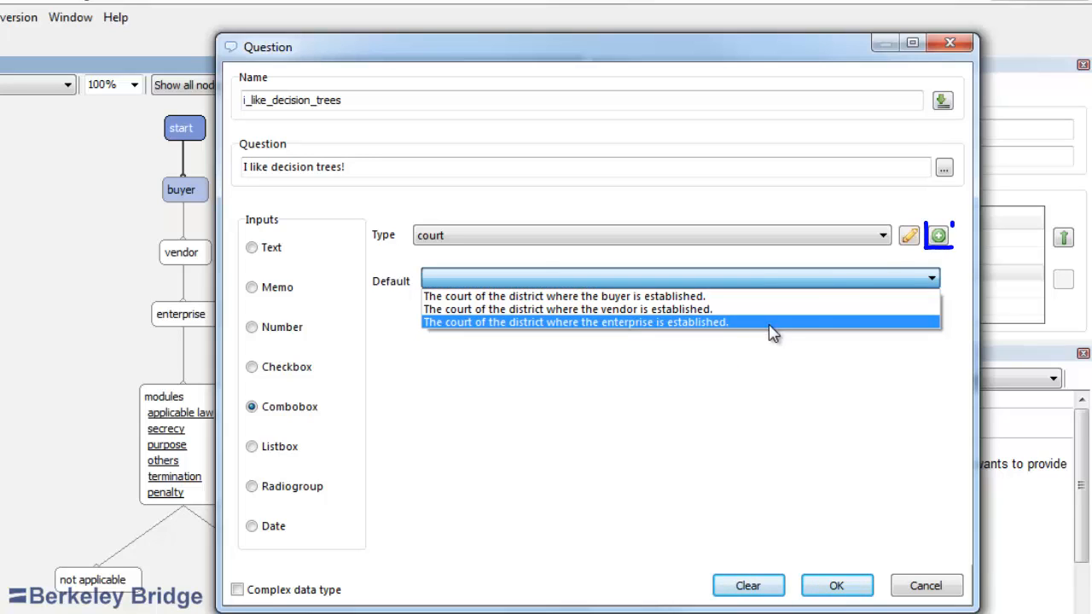
Try starting a new data type for the combobox in expert mode, leaving it uncreated.
click(939, 237)
click(938, 237)
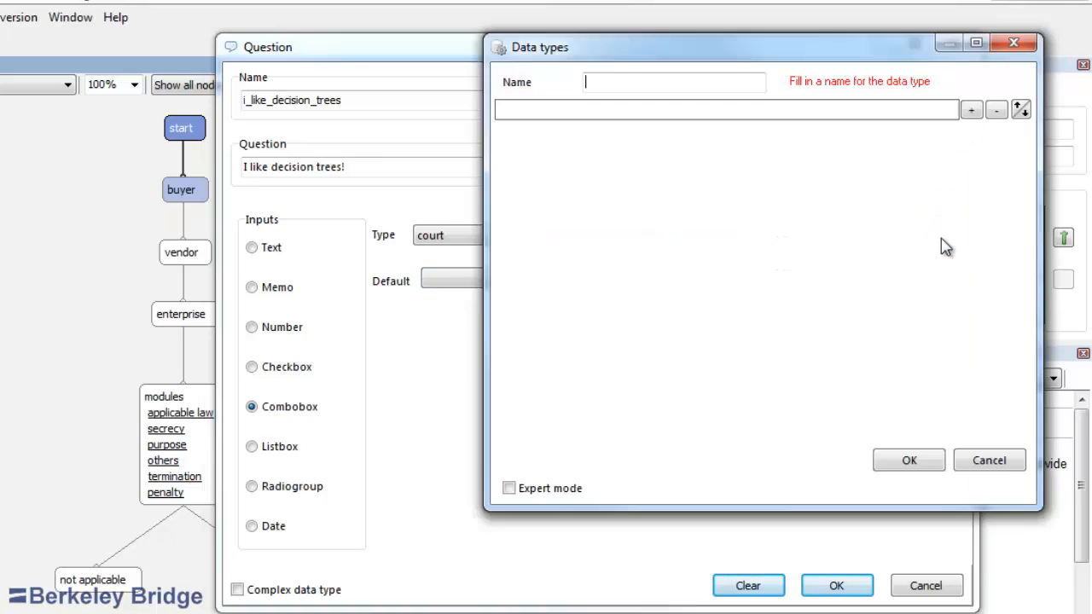
click(575, 493)
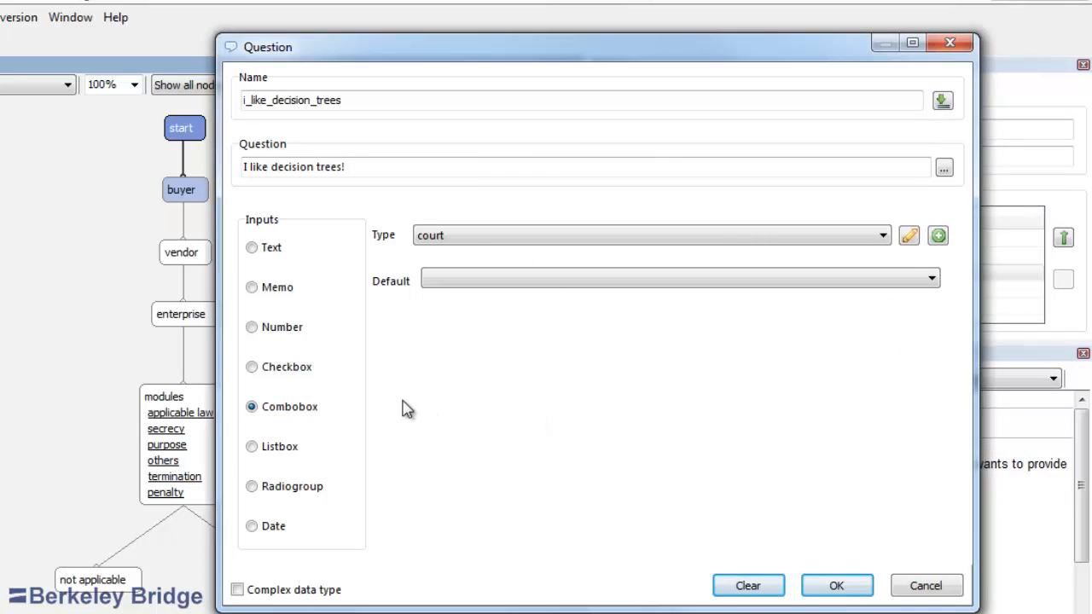
Preview the court choices as a Listbox and as a Radiogroup.
click(279, 452)
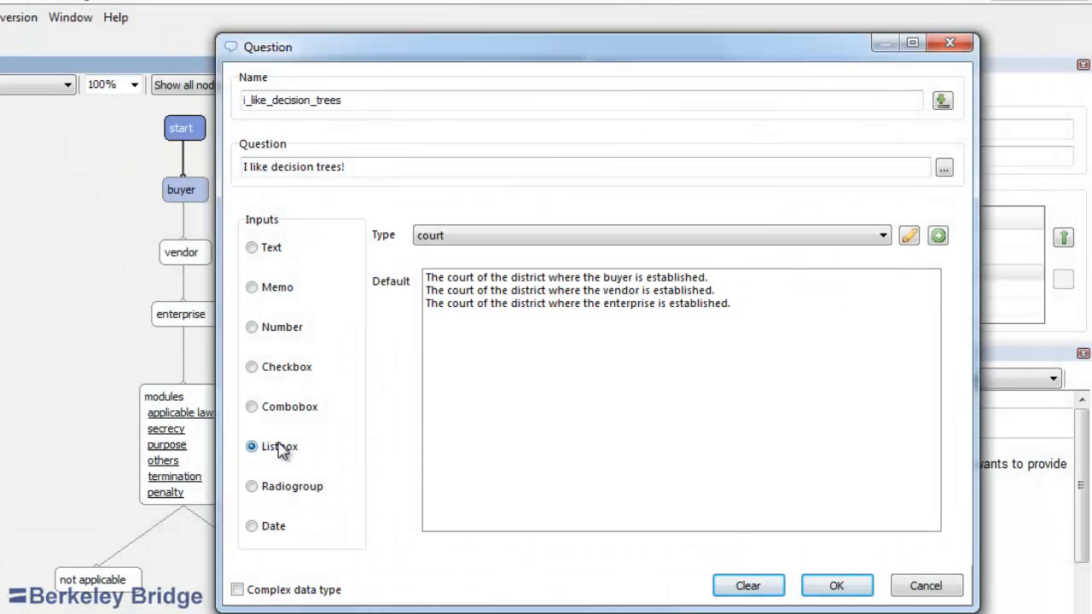
click(288, 495)
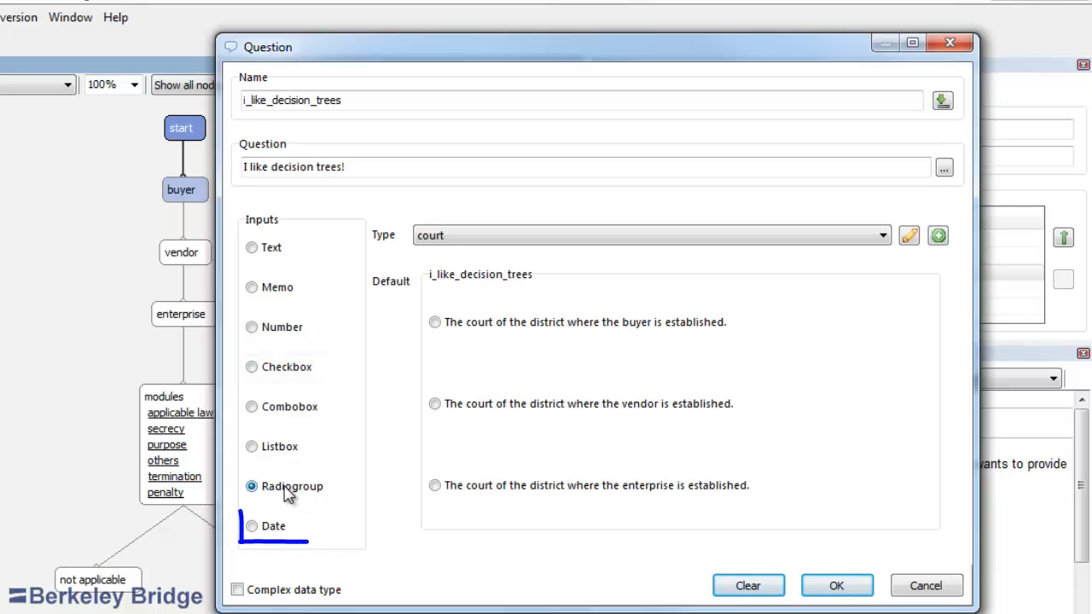
Switch the question's input to Date, check the default date's calendar and open the Date data type's settings.
click(283, 530)
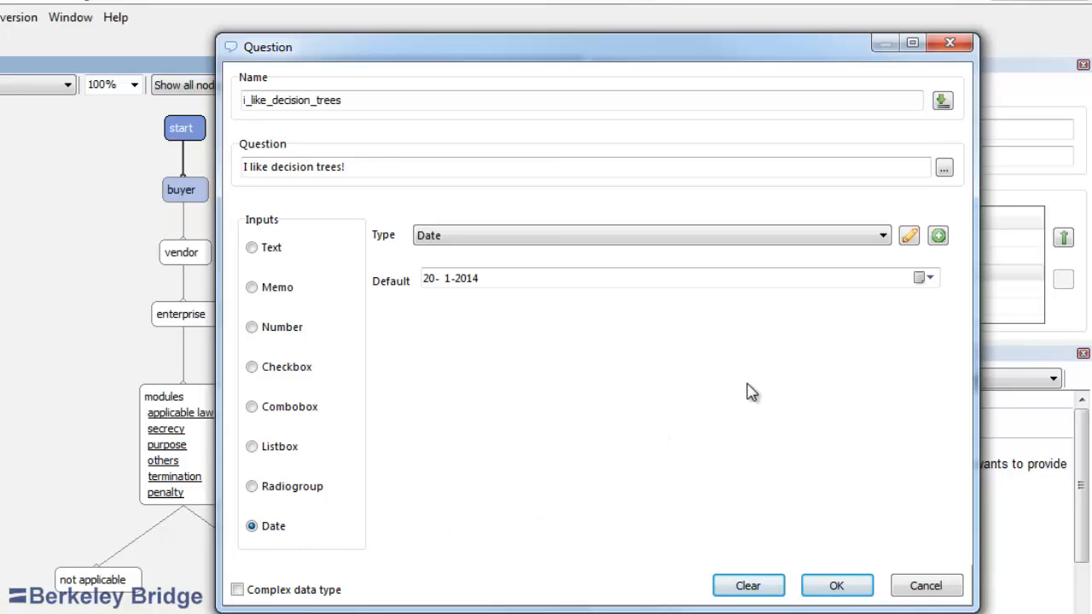
click(932, 282)
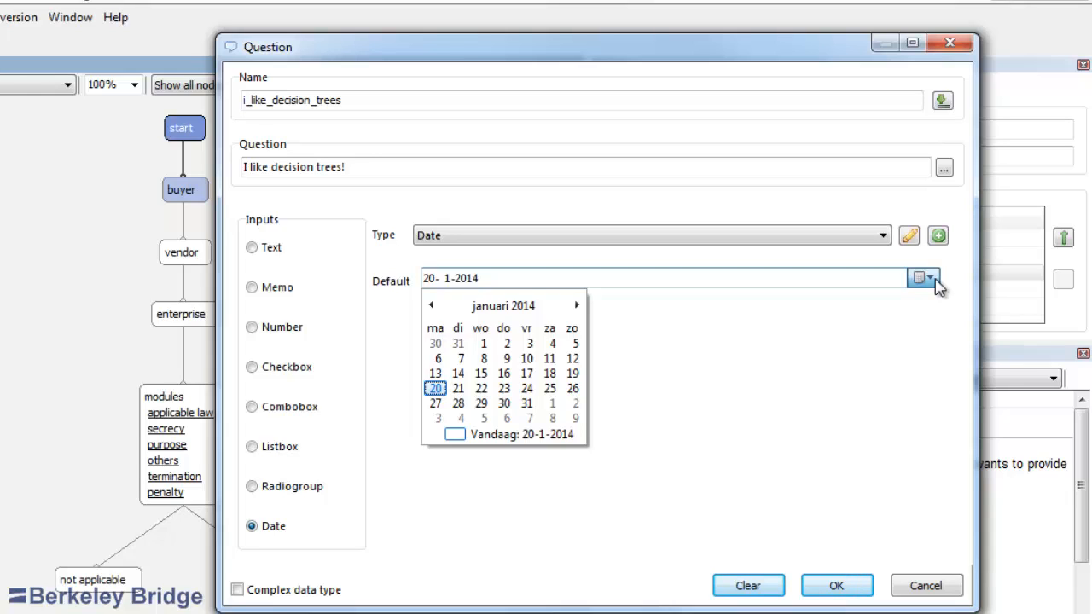
click(909, 236)
click(908, 236)
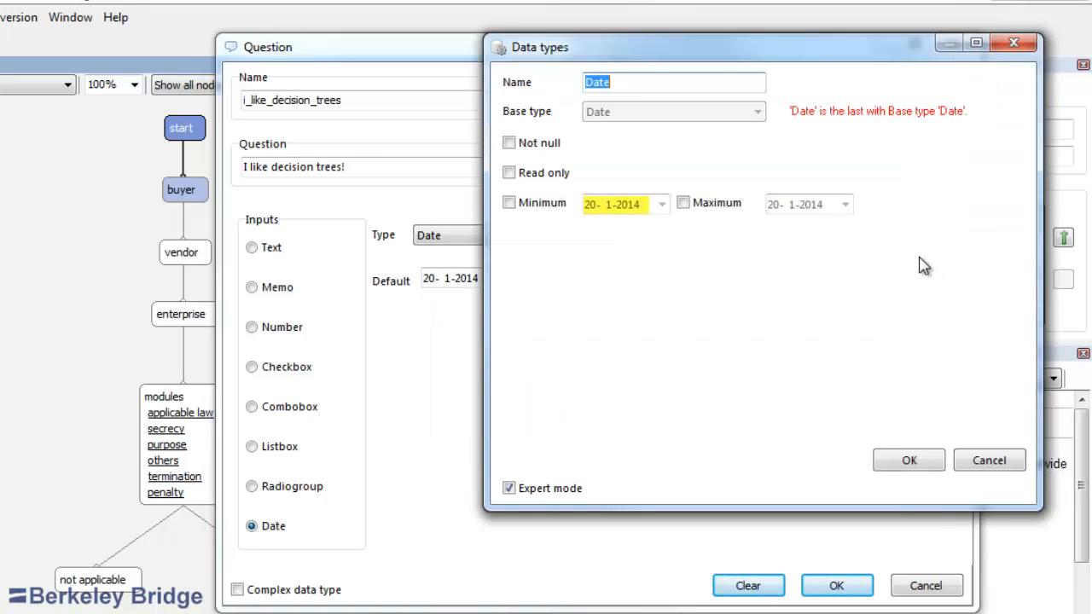